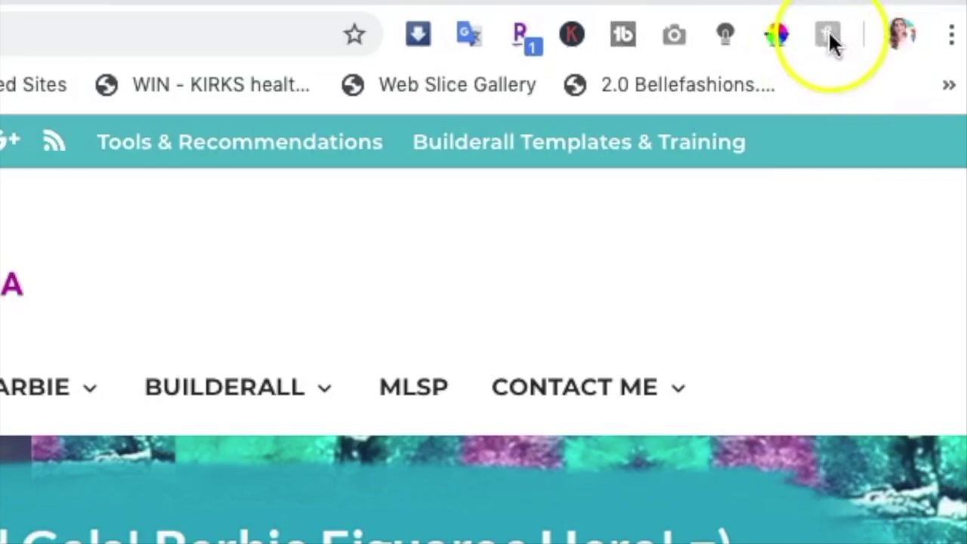
Step: Open Honey's list of supported stores and browse the featured cashback deals
left_click(828, 36)
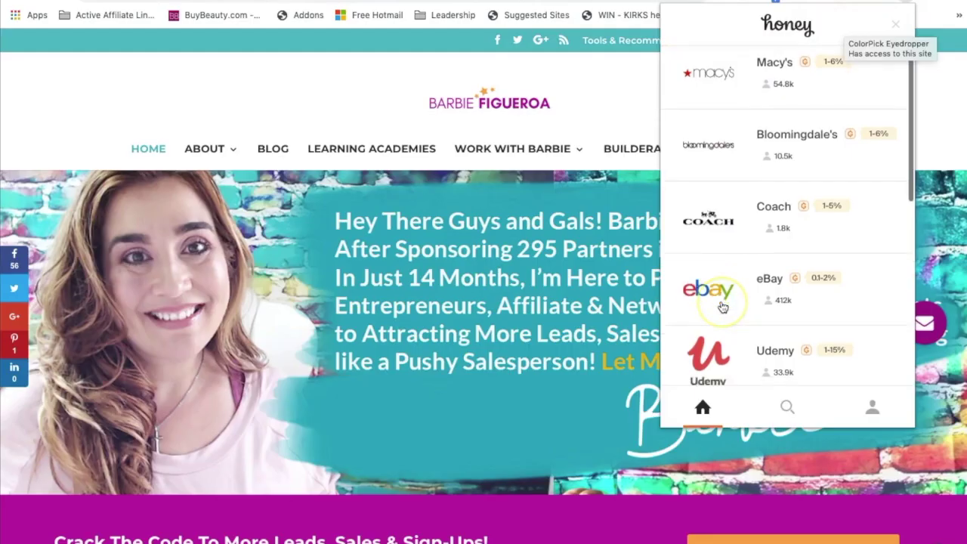
scroll(718, 310, "down", 1)
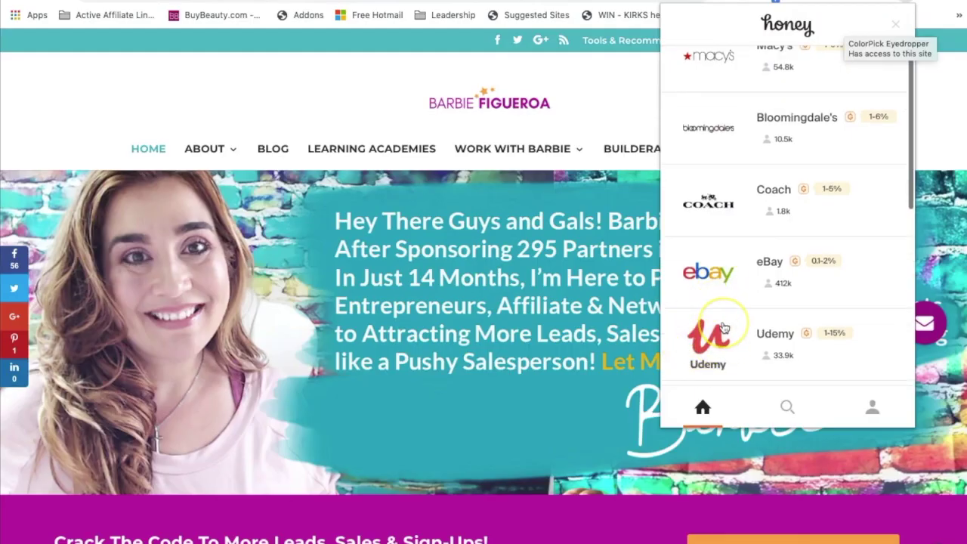
scroll(718, 328, "down", 1)
scroll(709, 330, "down", 5)
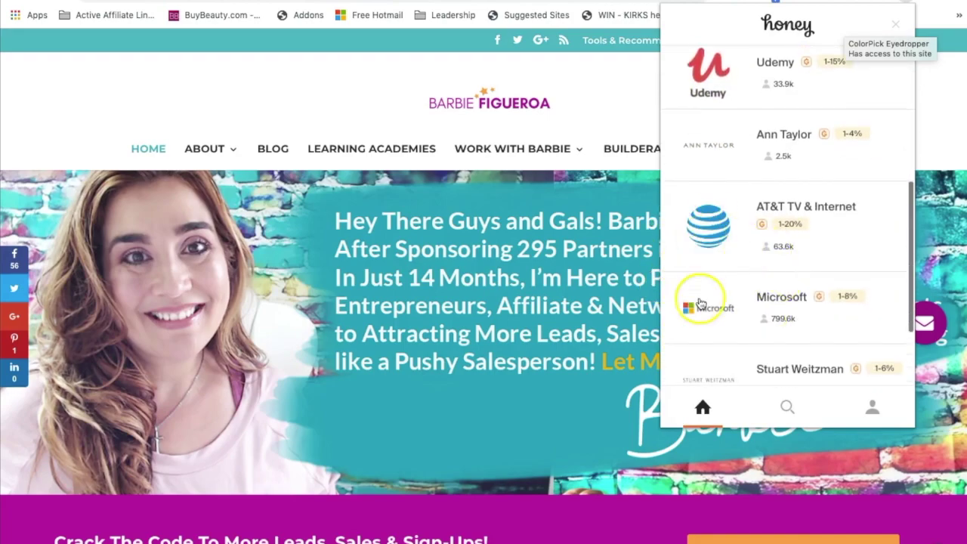
scroll(729, 306, "down", 2)
scroll(729, 305, "up", 7)
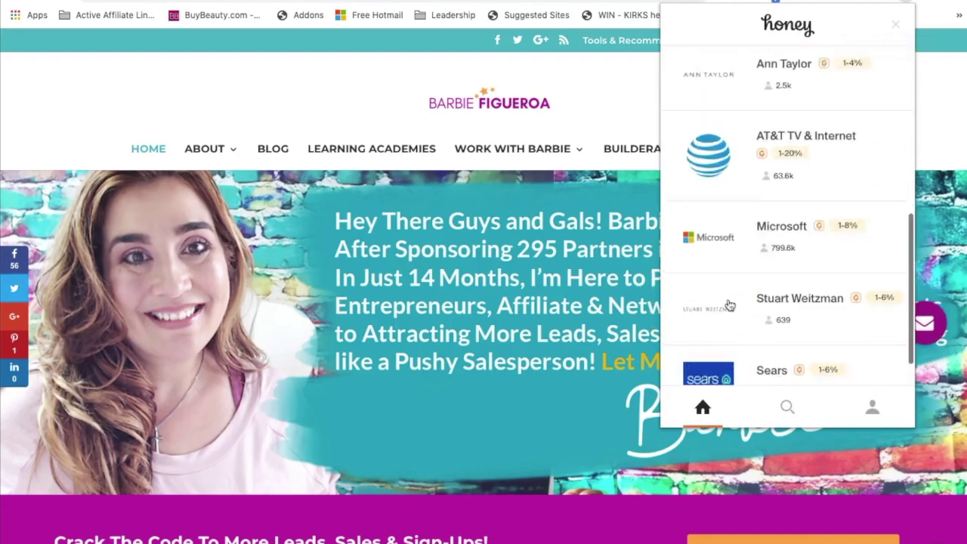
scroll(729, 305, "up", 1)
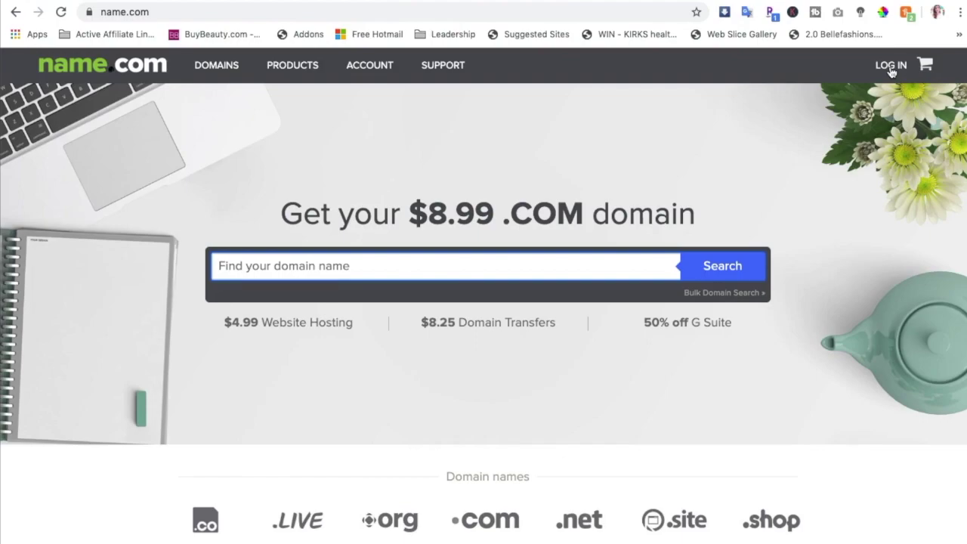
Step: Sign in to name.com with the saved account and return to the home page
left_click(891, 67)
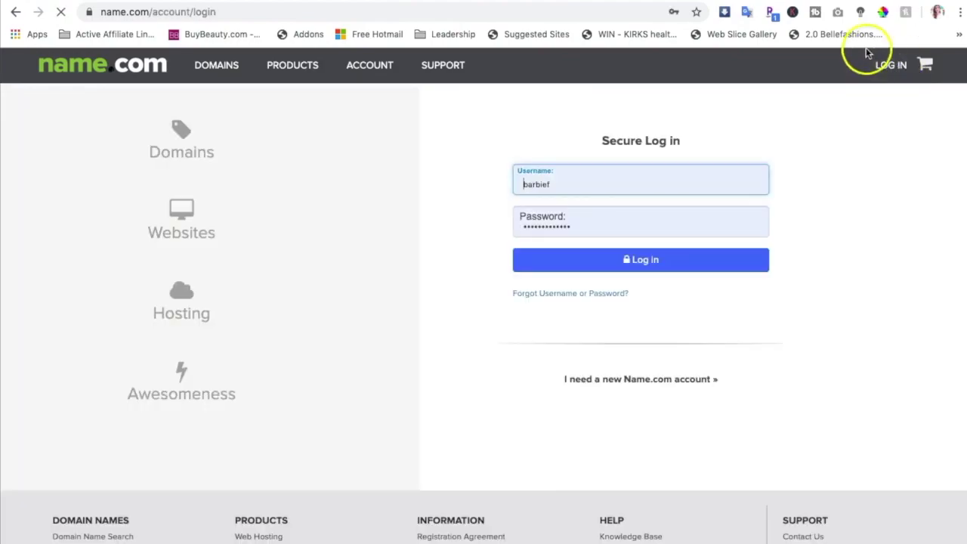
left_click(669, 265)
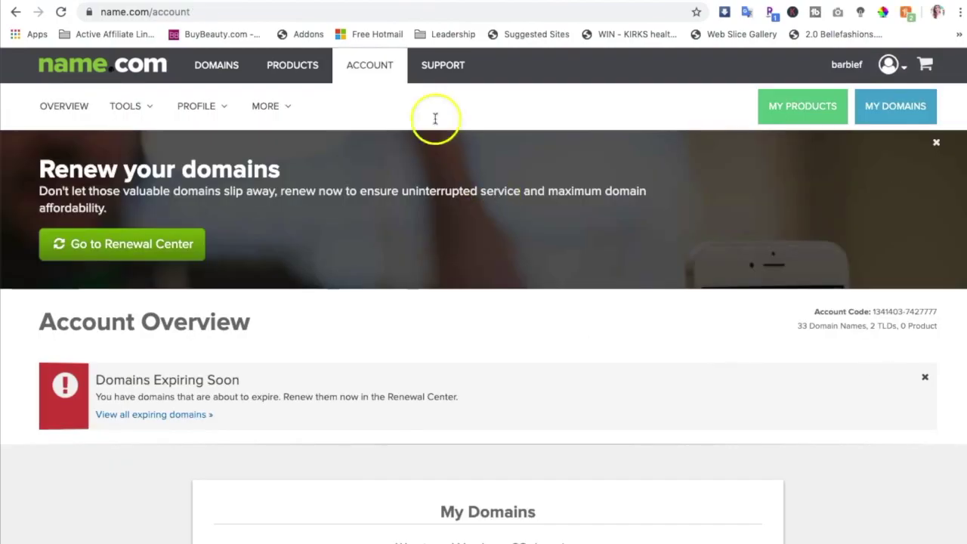
left_click(88, 64)
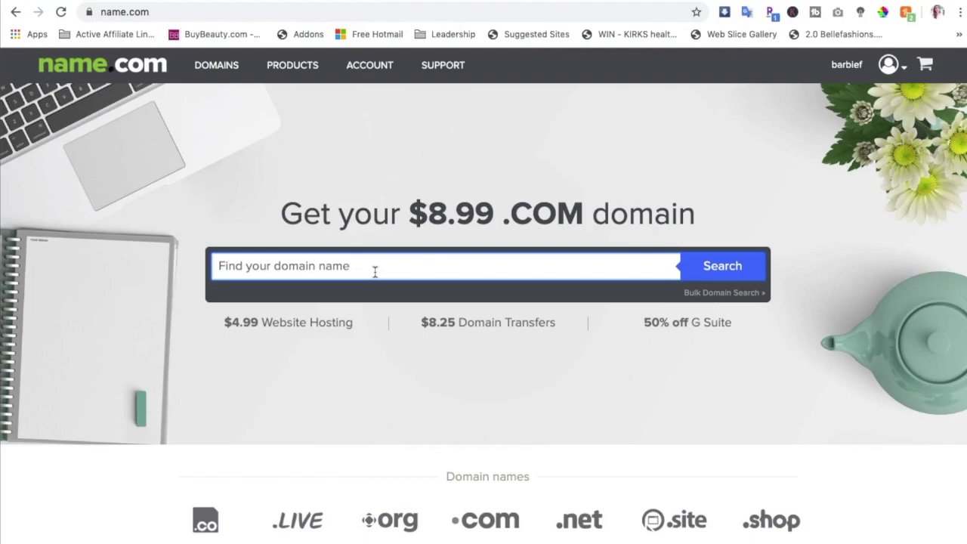
Step: Search for risebrandingacademy.net, add it to the cart, and open the cart
type("RiseBrandingAcademy.net")
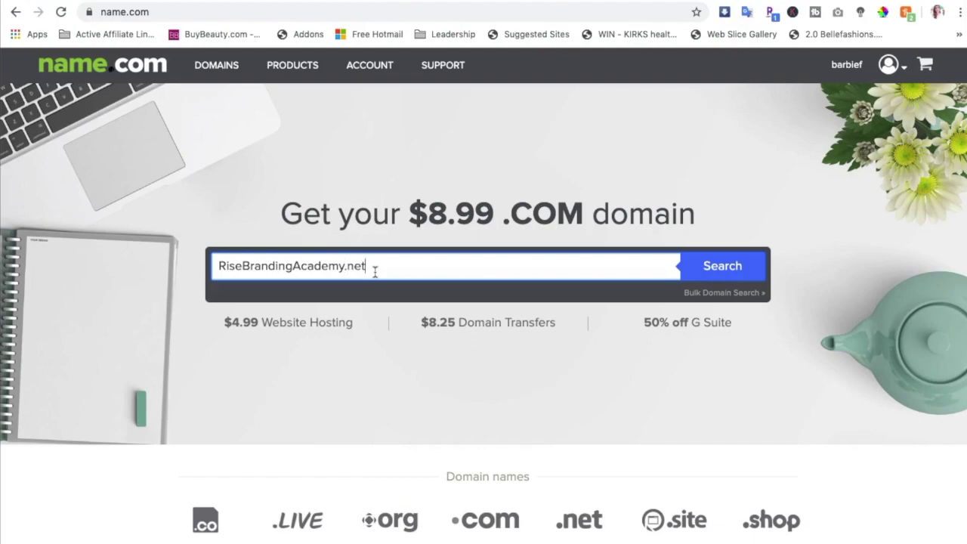
left_click(725, 266)
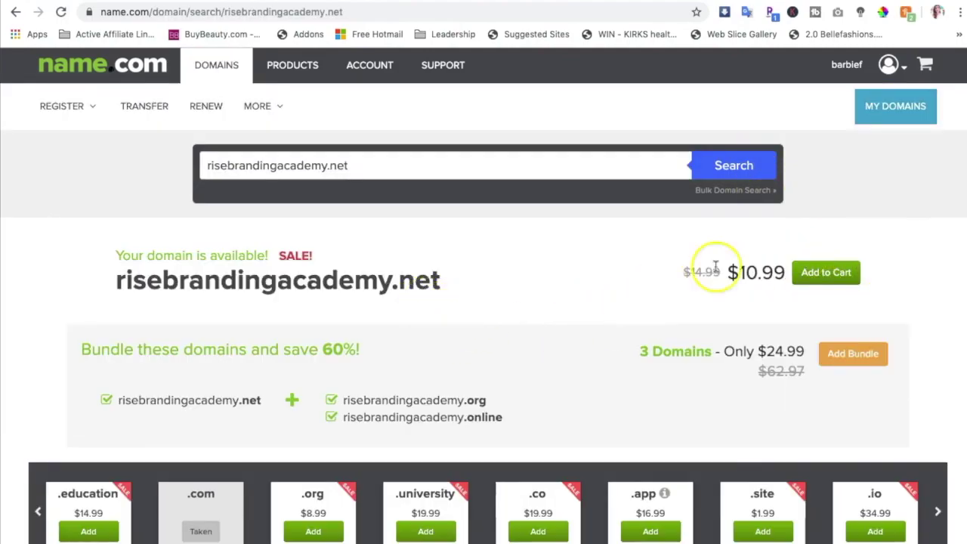
left_click(835, 278)
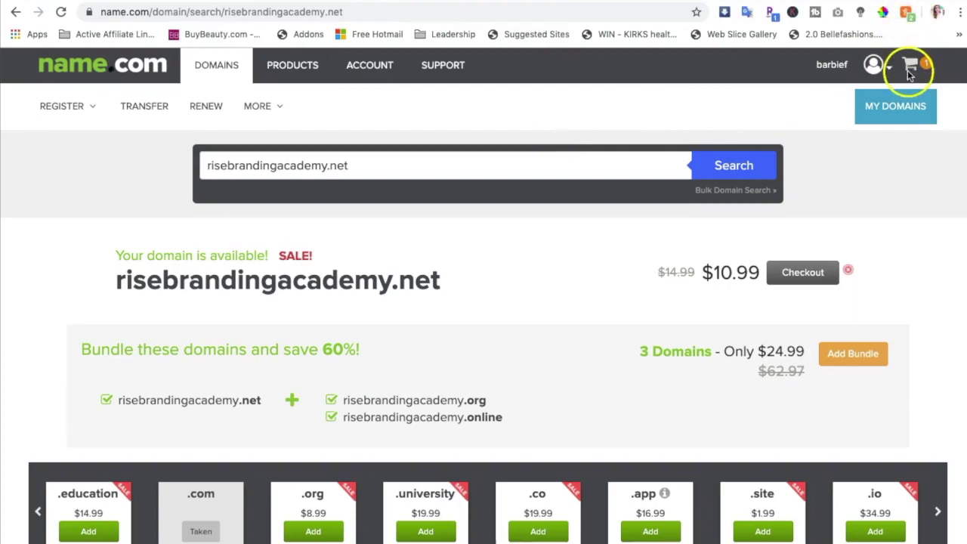
left_click(914, 65)
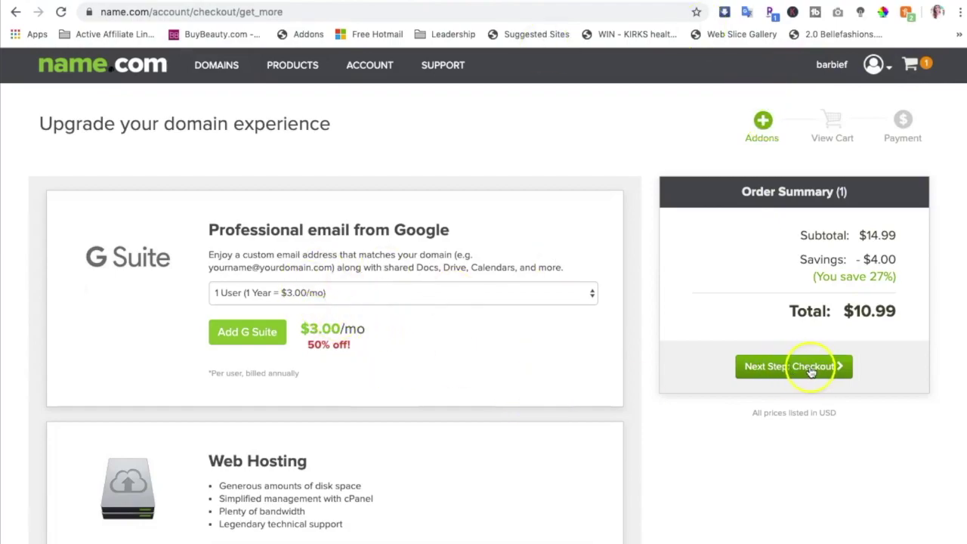
Step: Copy Honey's PRIVACYPLEASE code for name.com, then continue to reviewing the cart items
left_click(908, 13)
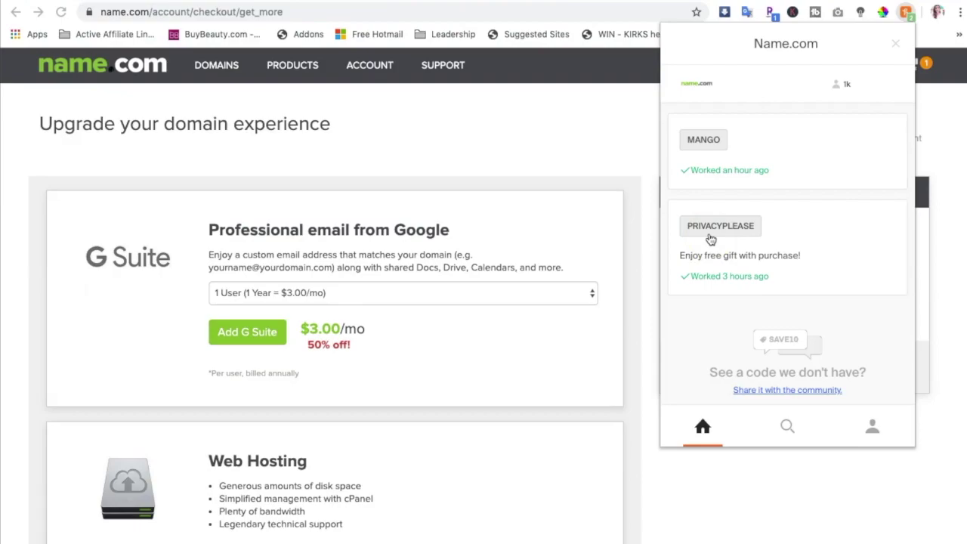
left_click(726, 242)
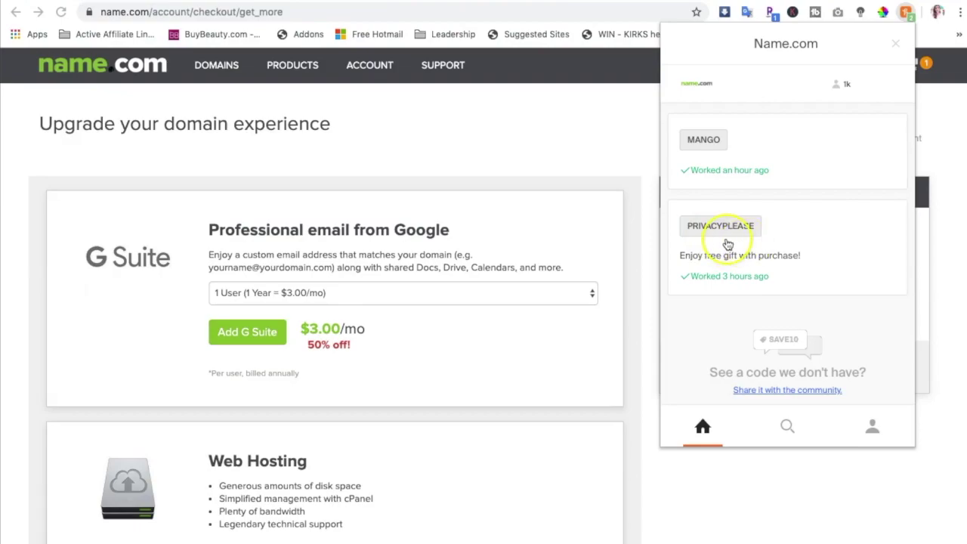
left_click(629, 141)
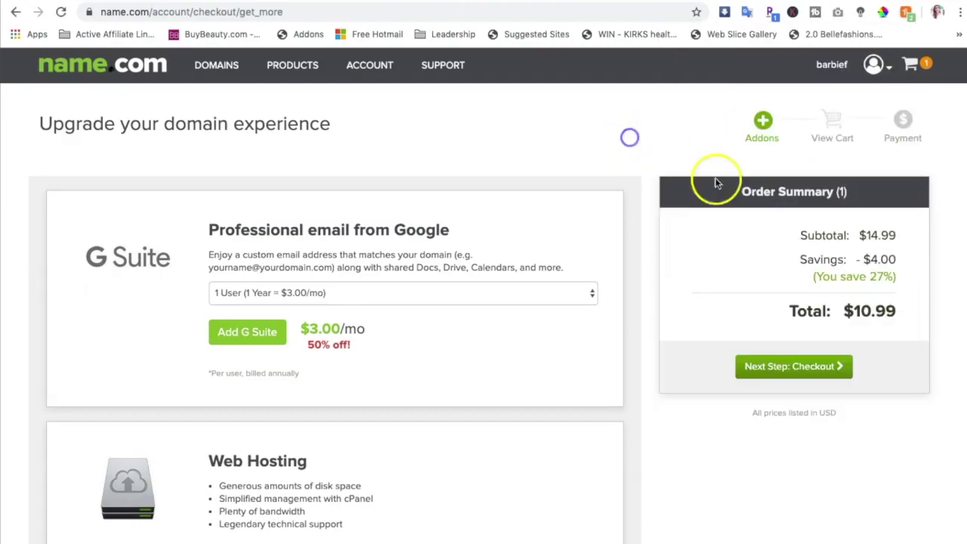
left_click(792, 368)
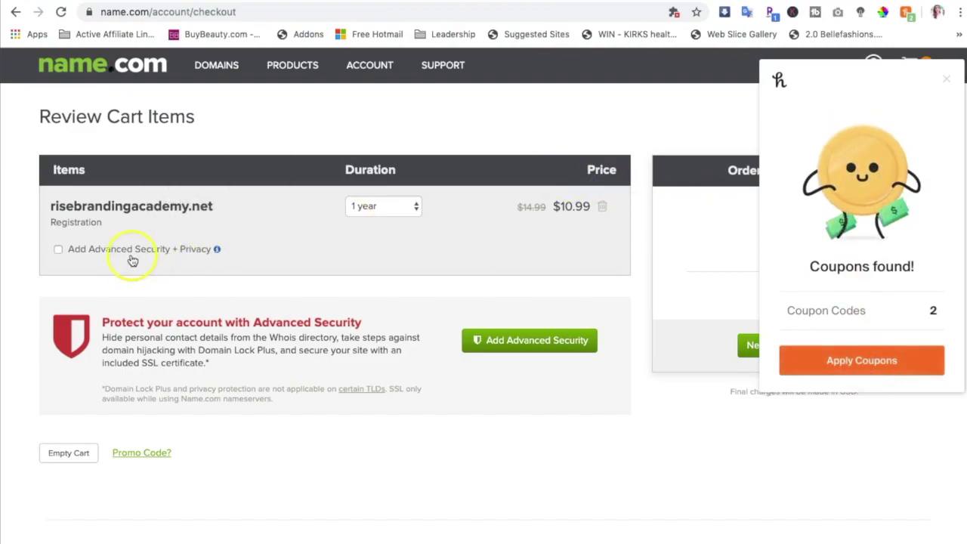
Step: Have Honey apply its coupons, then add Advanced Security + Privacy free, keeping the $10.99 total
left_click(58, 250)
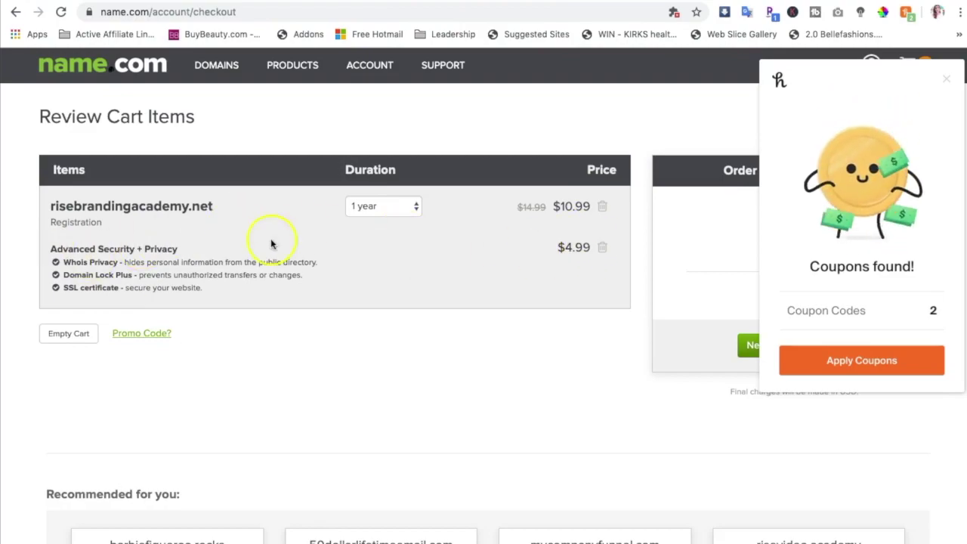
left_click(601, 248)
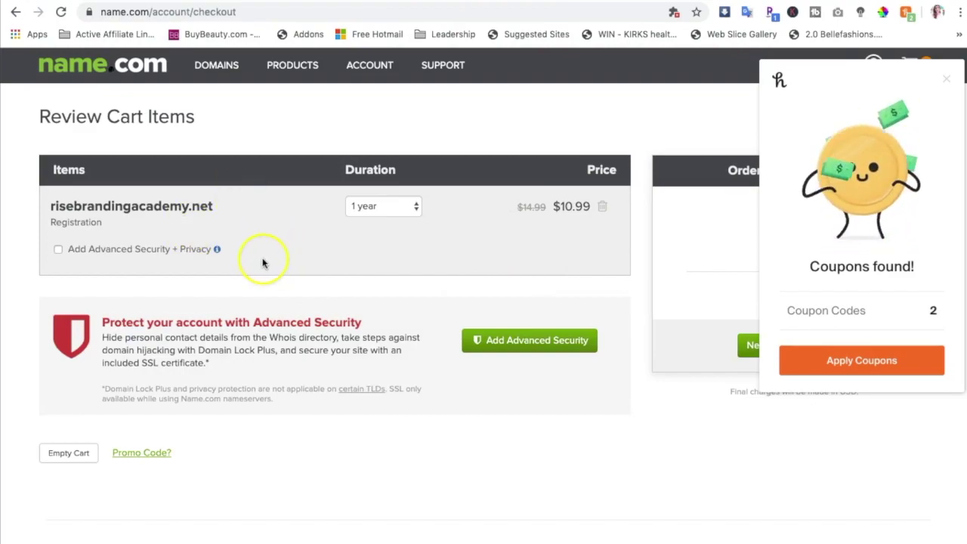
left_click(862, 365)
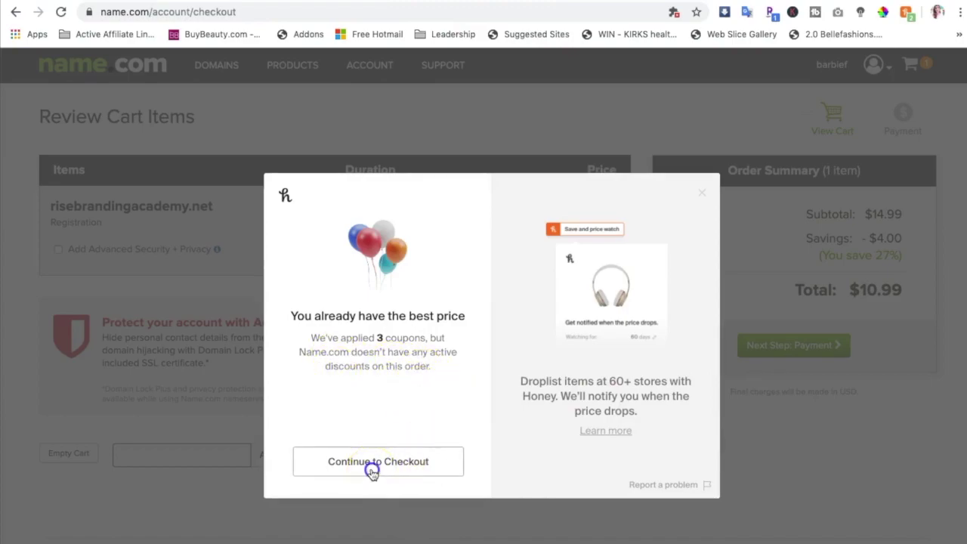
left_click(372, 470)
left_click(59, 249)
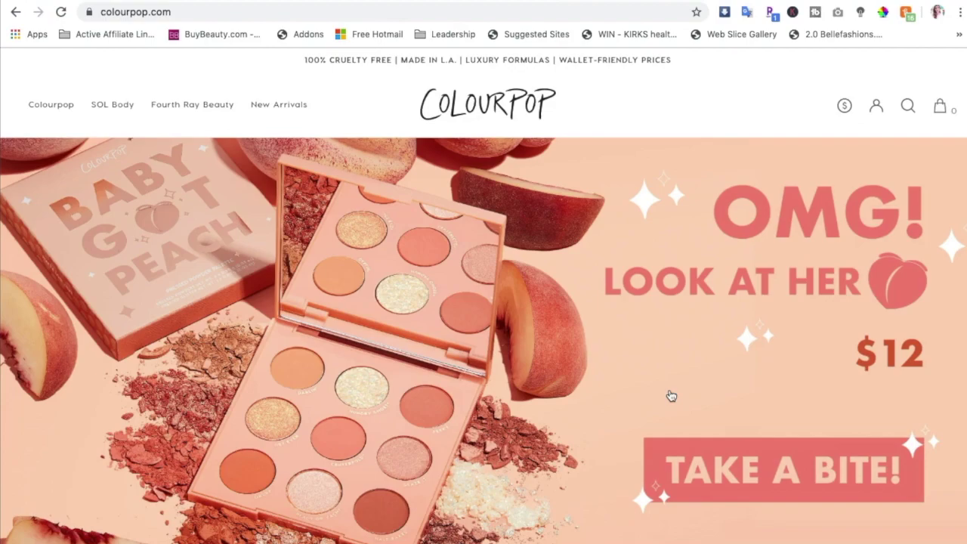
Step: From the Just Peachy banner, add the $72.00 Big Ole Peach Collection to the bag and go to secure checkout
left_click(536, 426)
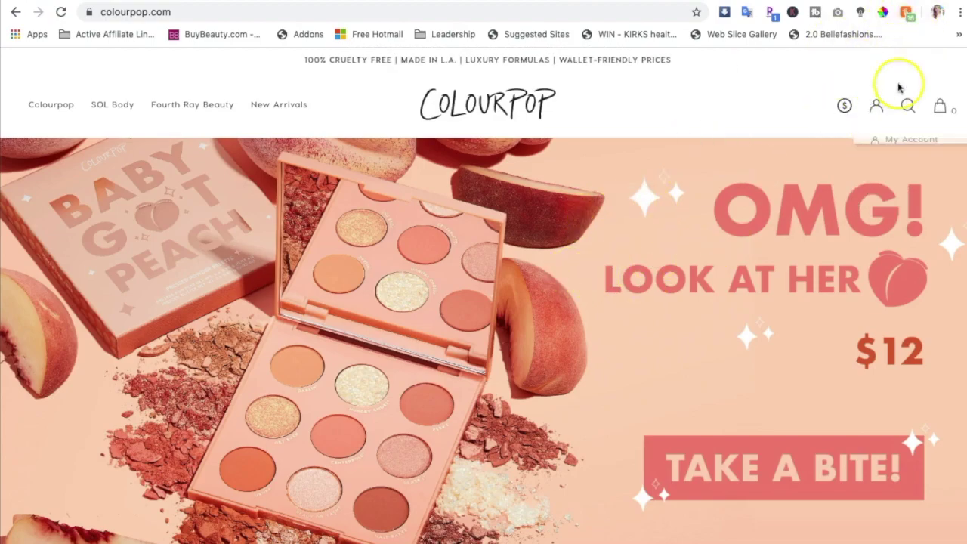
left_click(626, 290)
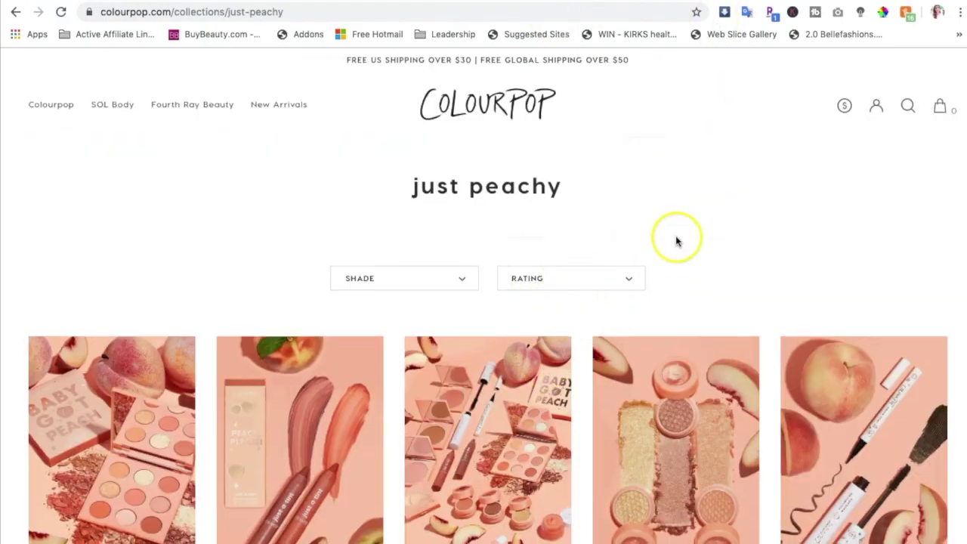
scroll(676, 240, "down", 2)
left_click(480, 342)
left_click(487, 389)
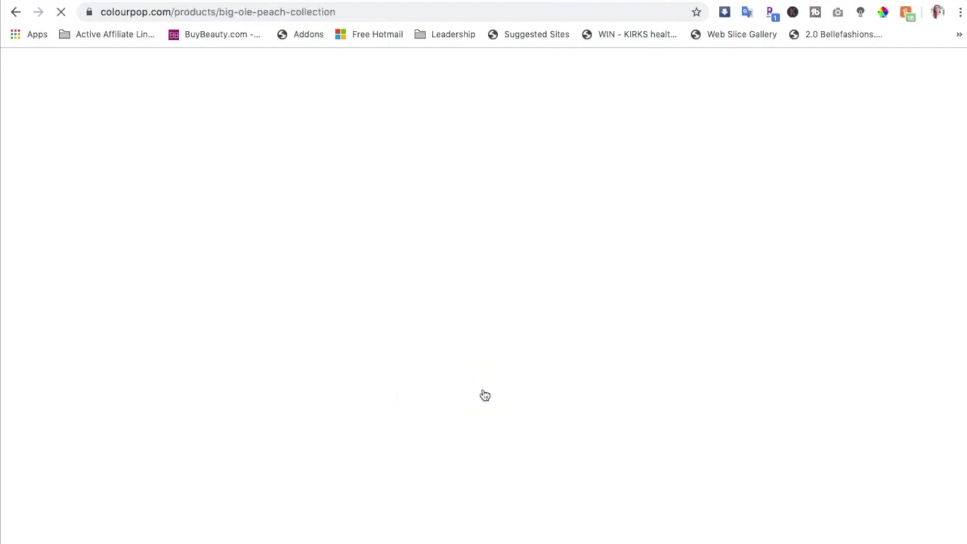
left_click(755, 364)
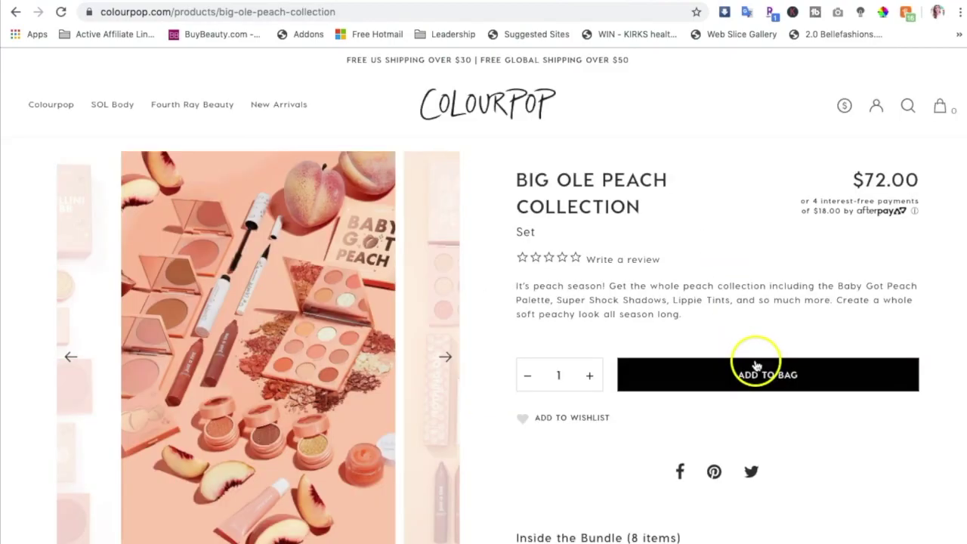
left_click(768, 382)
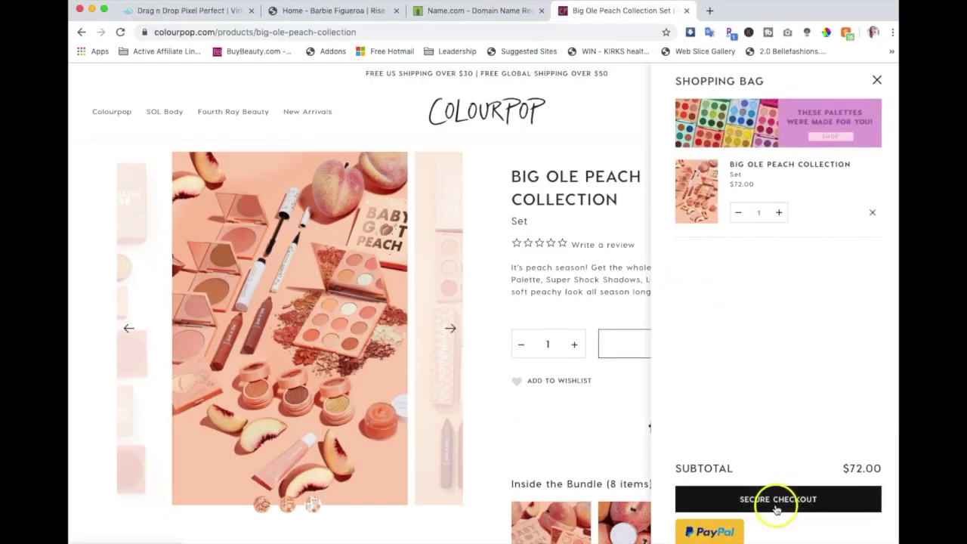
left_click(776, 506)
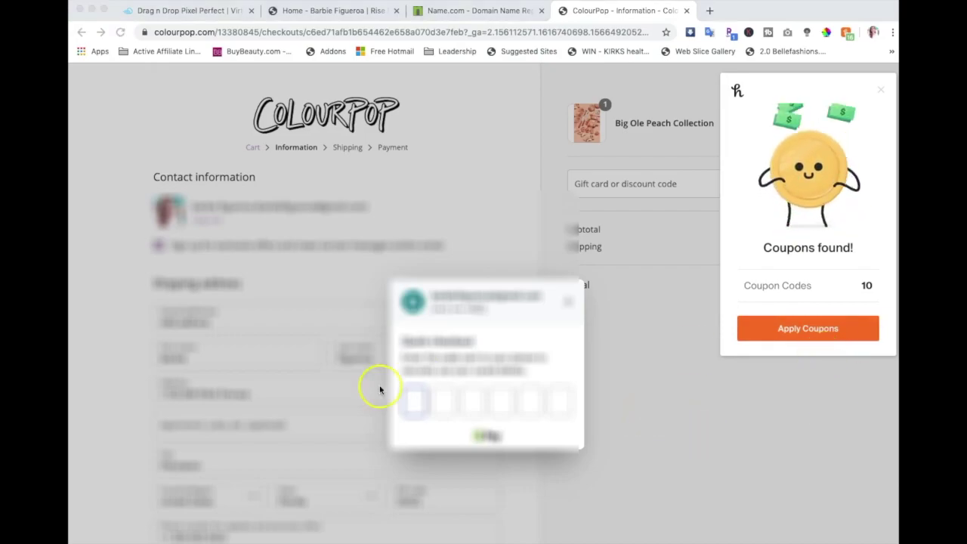
left_click(415, 398)
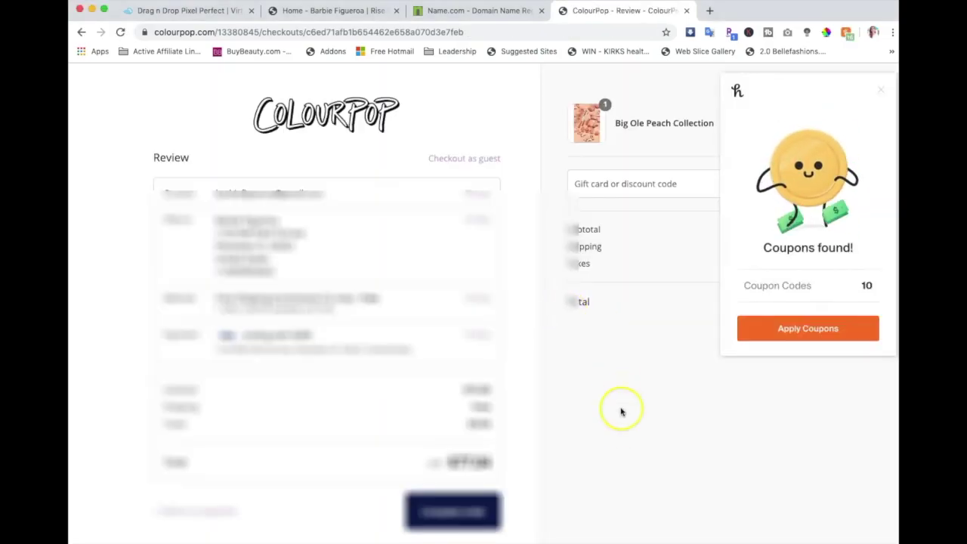
left_click(797, 332)
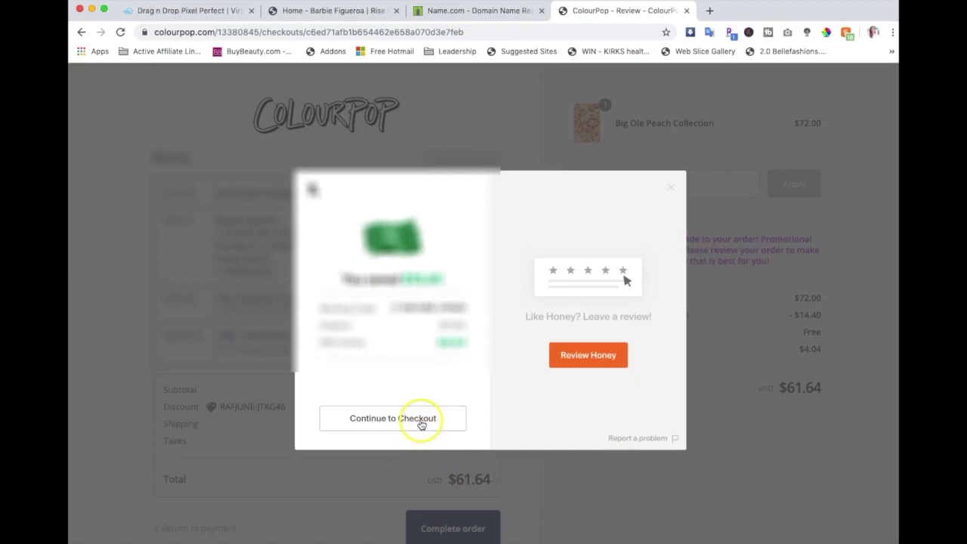
left_click(421, 421)
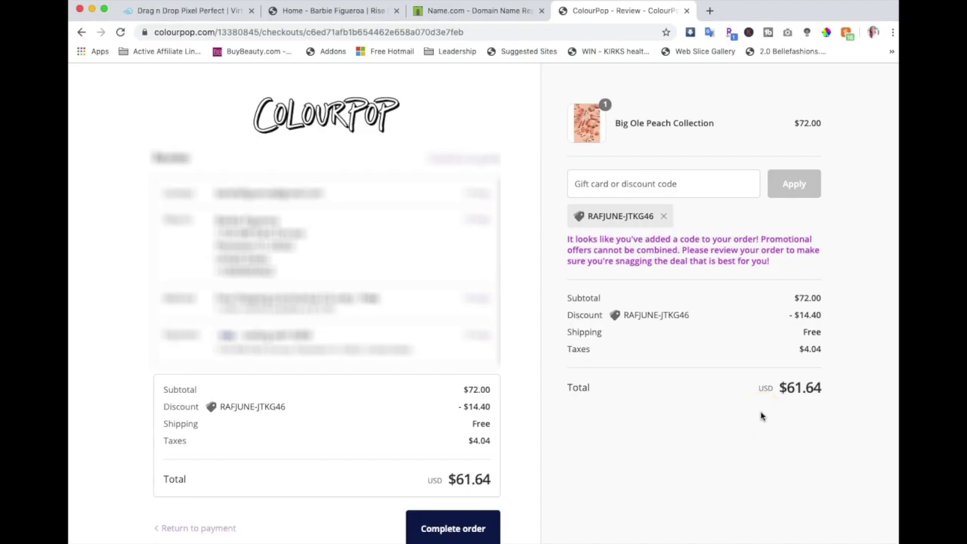
scroll(710, 257, "down", 2)
left_click(475, 11)
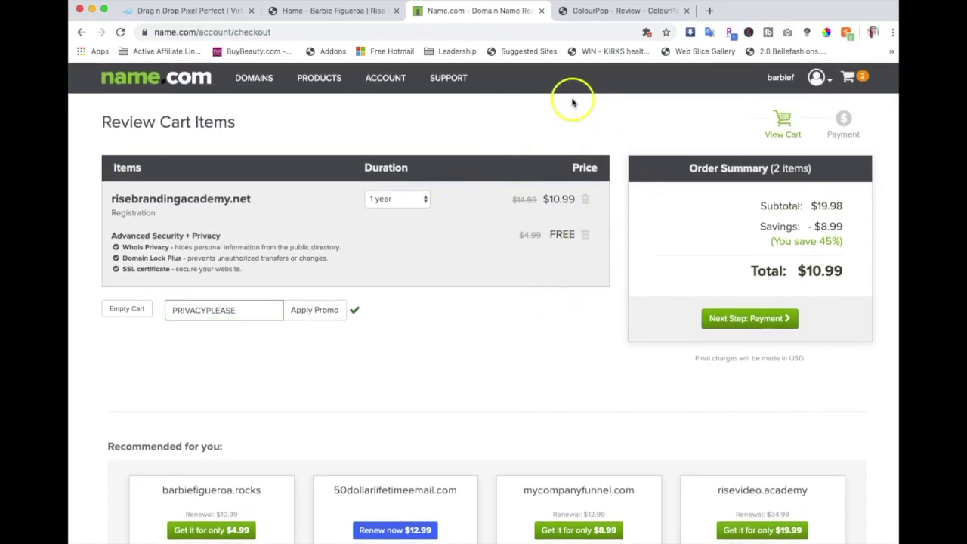
scroll(580, 154, "down", 1)
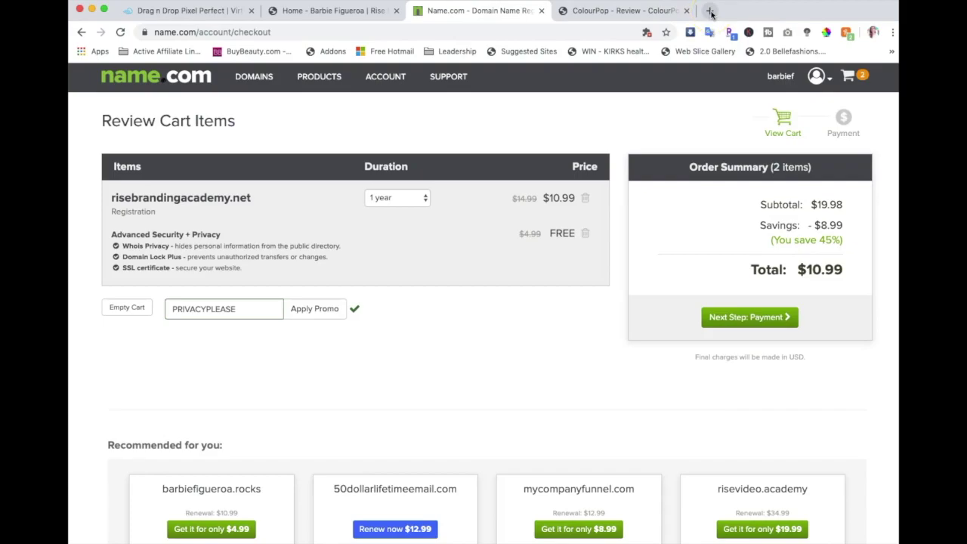
Step: In a new tab, search the web for 'honey chrome extension'
left_click(710, 10)
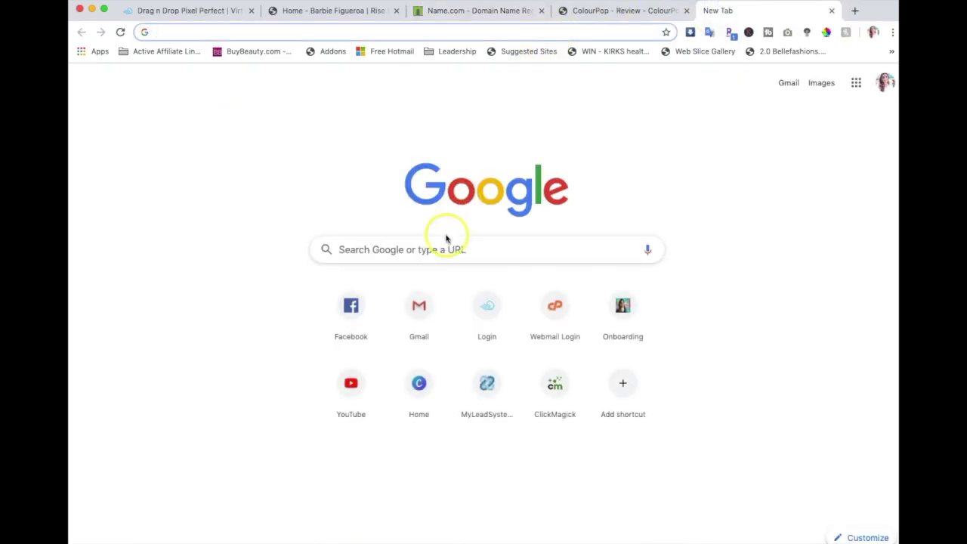
left_click(476, 249)
type("honey chrome extension")
key("Return")
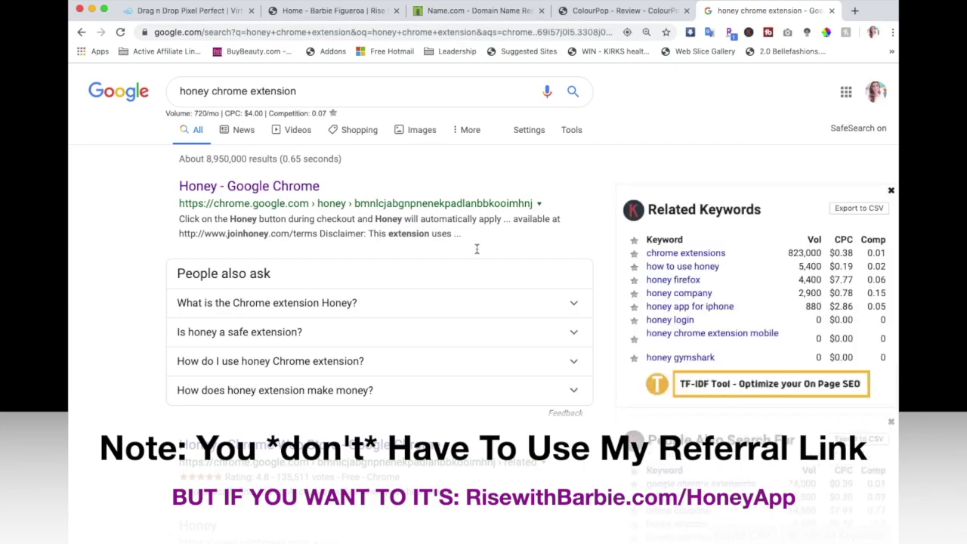
Step: Open Honey's Chrome Web Store listing and scroll through its description
scroll(476, 248, "down", 2)
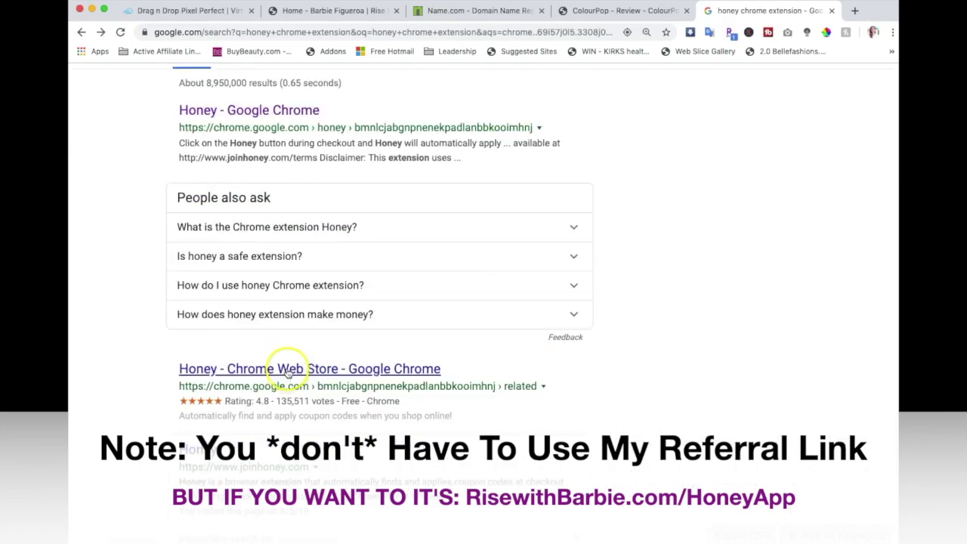
scroll(291, 227, "up", 2)
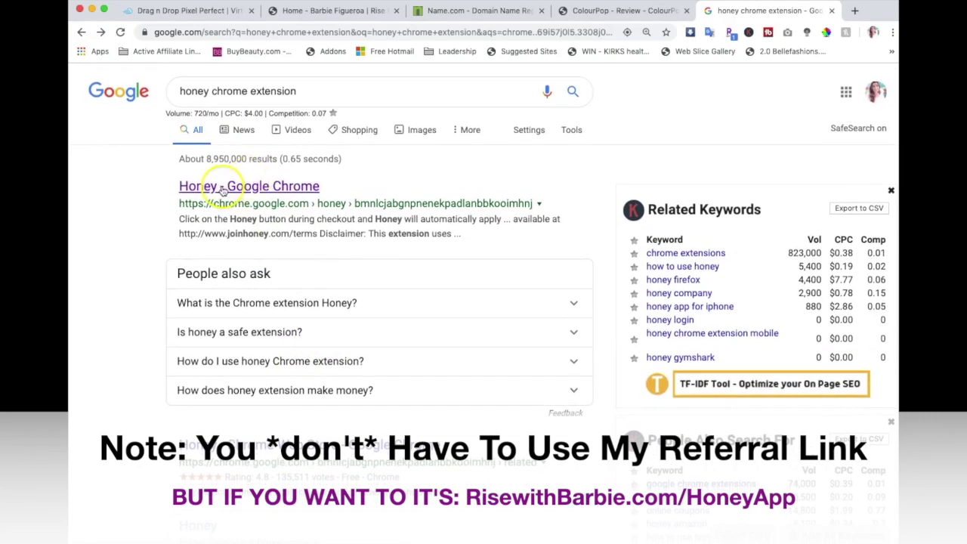
left_click(259, 187)
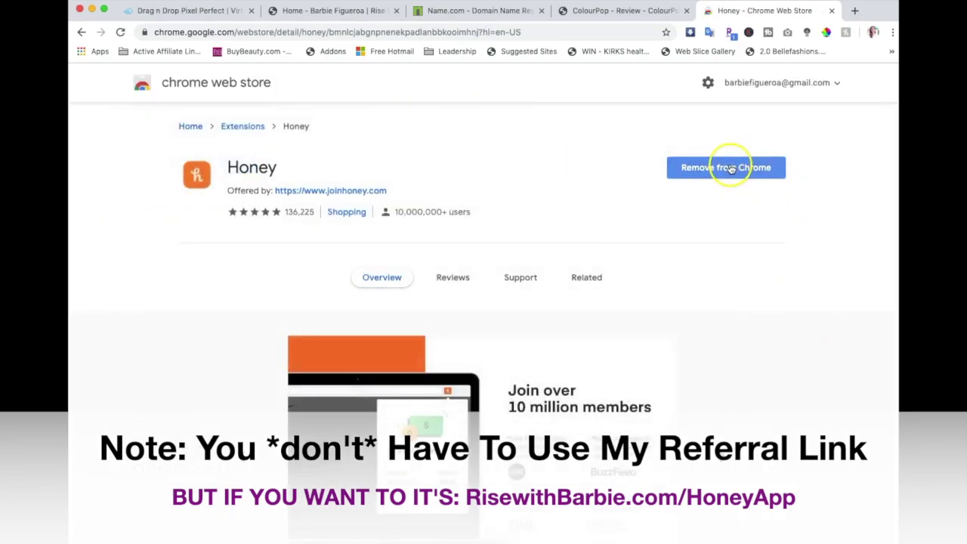
scroll(761, 275, "down", 3)
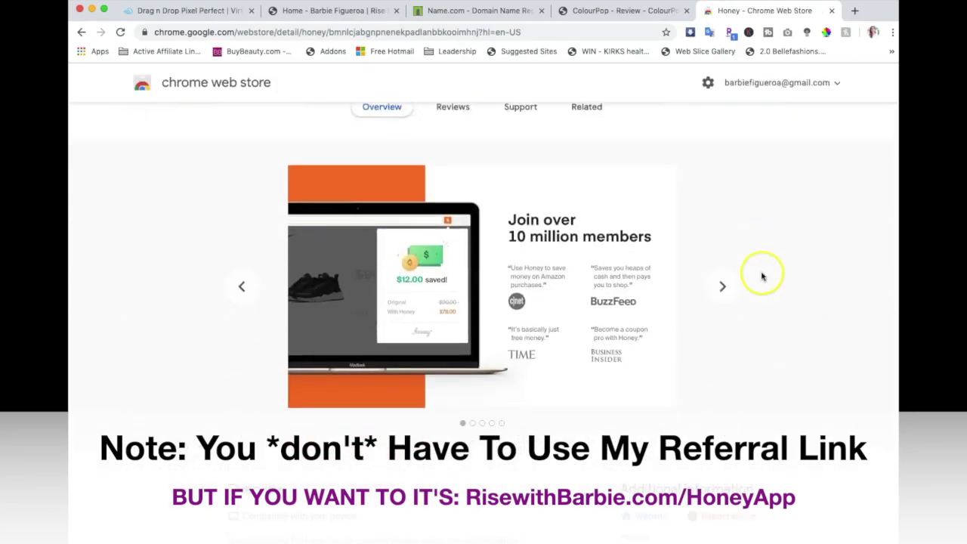
scroll(762, 275, "up", 3)
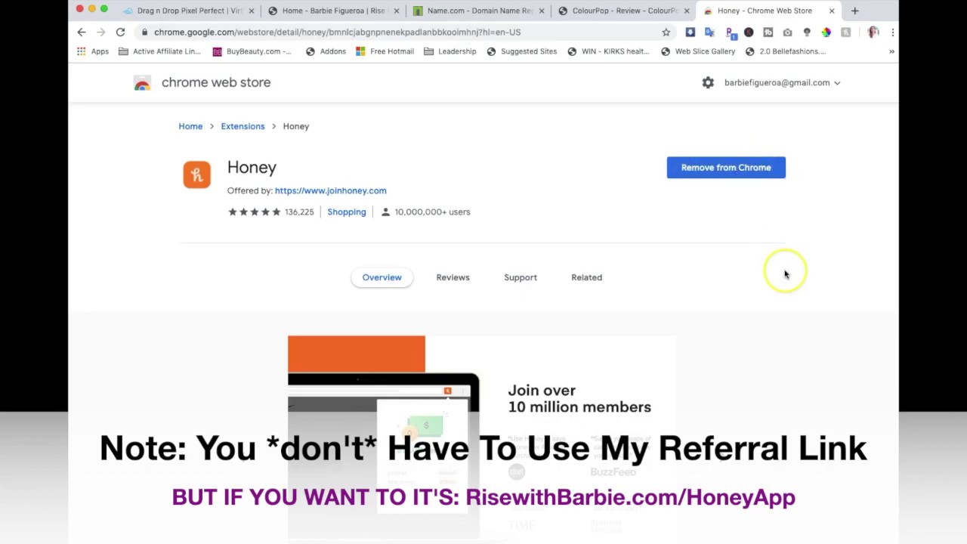
scroll(785, 274, "down", 2)
scroll(785, 274, "down", 3)
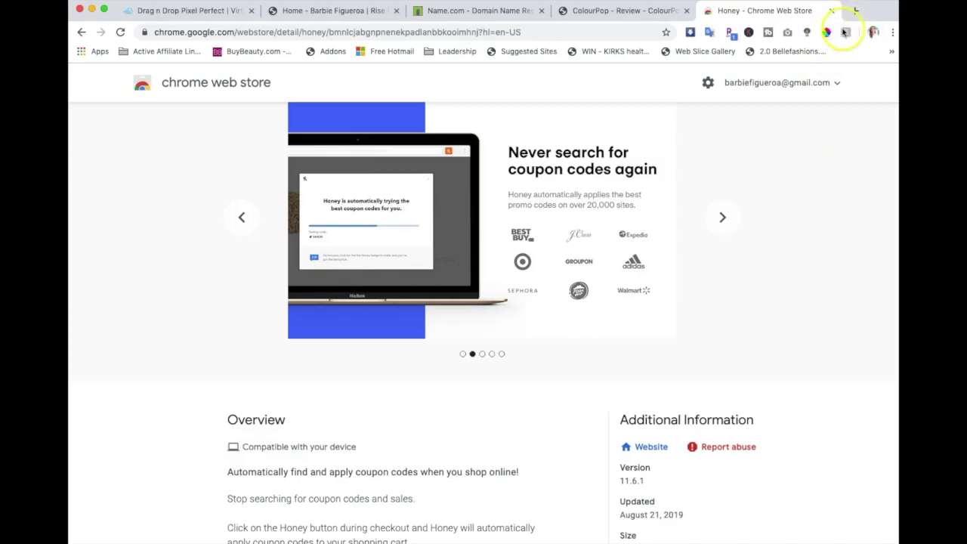
scroll(844, 170, "down", 1)
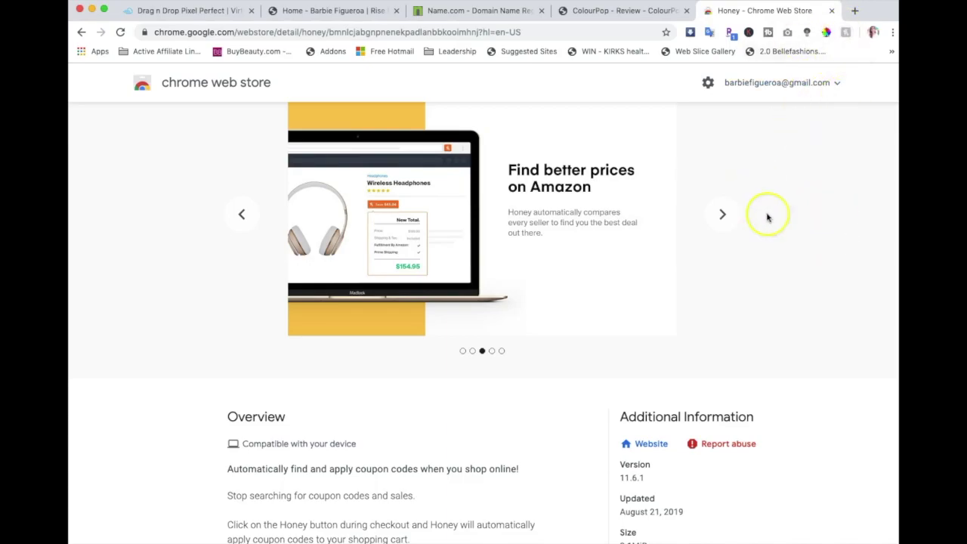
Step: Switch back to the tab with the marketing coach's website homepage
left_click(342, 11)
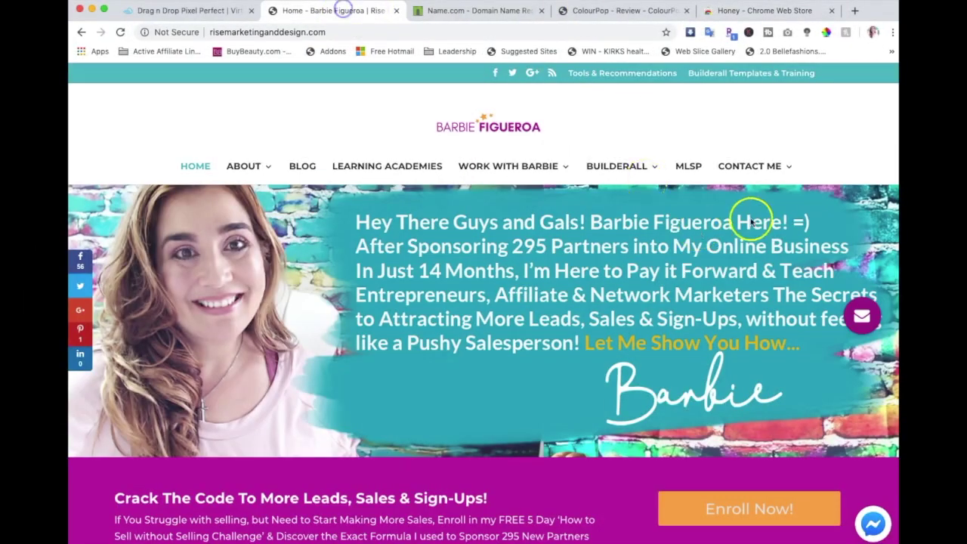